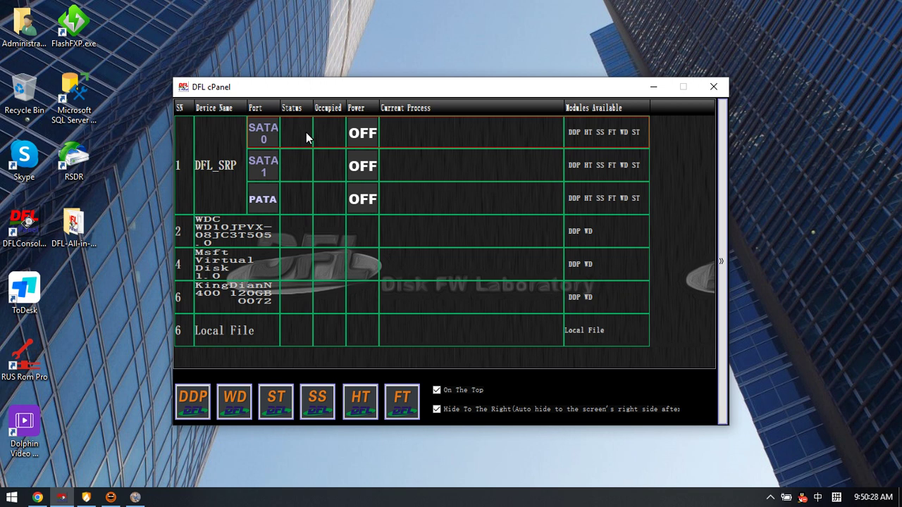
Step: Show the available modules for the SATA 0 drive port in DFL cPanel
{"action": "double_click", "coordinate": [306, 138]}
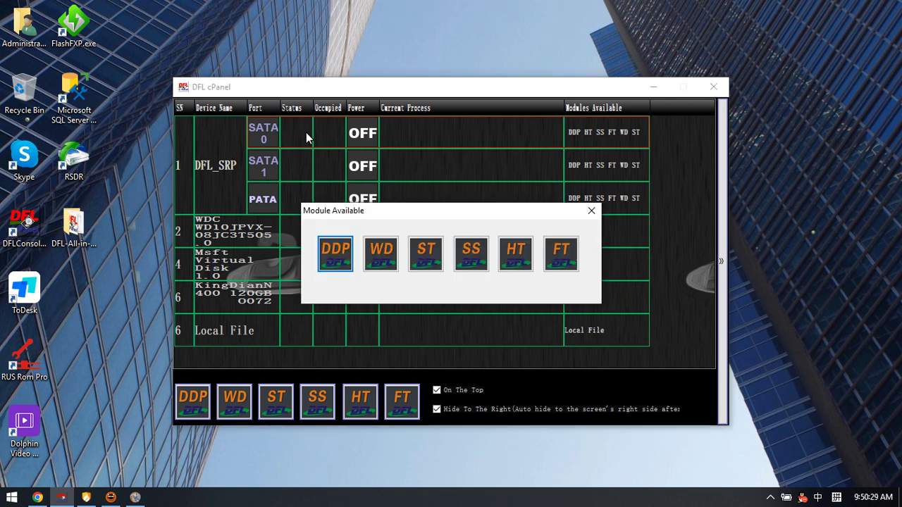
Step: Launch DDP and power on the SATA 0 port until the log reports Searching Completed
{"action": "left_click", "coordinate": [328, 253]}
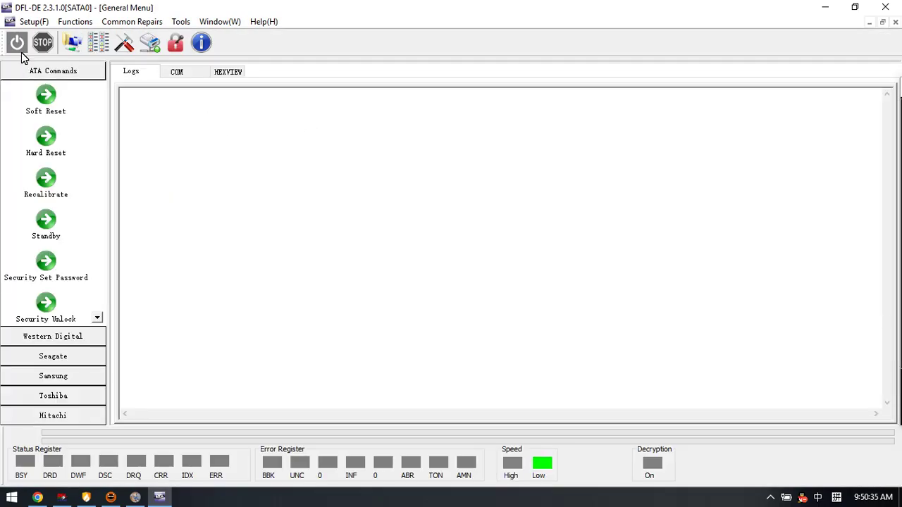
{"action": "left_click", "coordinate": [18, 46]}
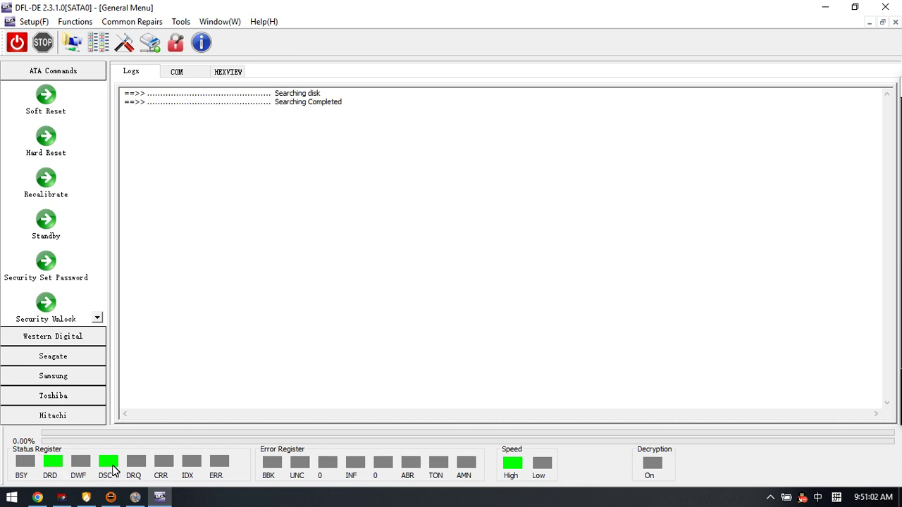
{"action": "left_click_drag", "start_coordinate": [256, 111], "coordinate": [130, 84]}
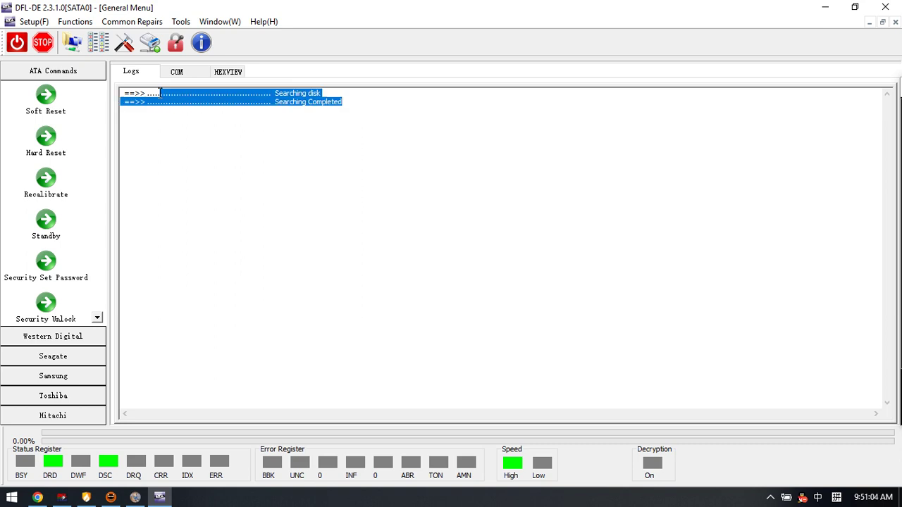
{"action": "left_click", "coordinate": [221, 110]}
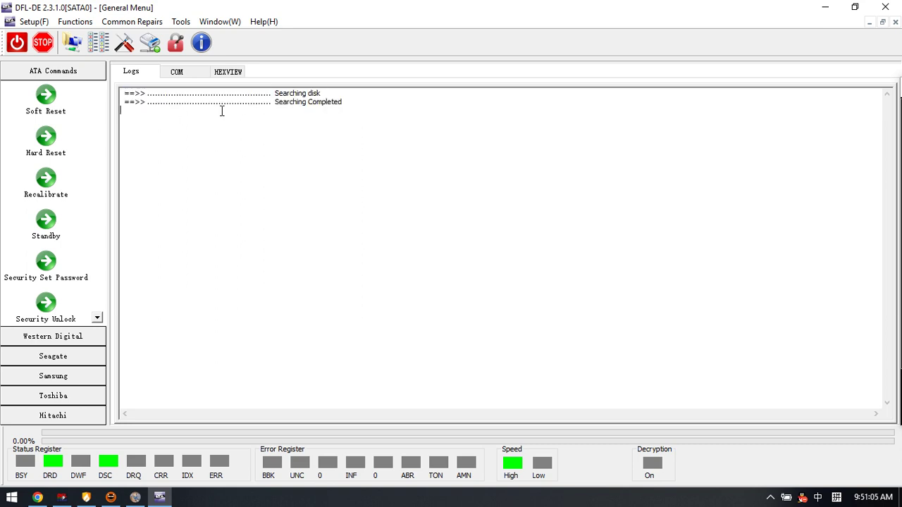
{"action": "left_click", "coordinate": [73, 44]}
Step: Create a new File Extraction project using SATA 0 as the source disk
{"action": "left_click", "coordinate": [457, 172]}
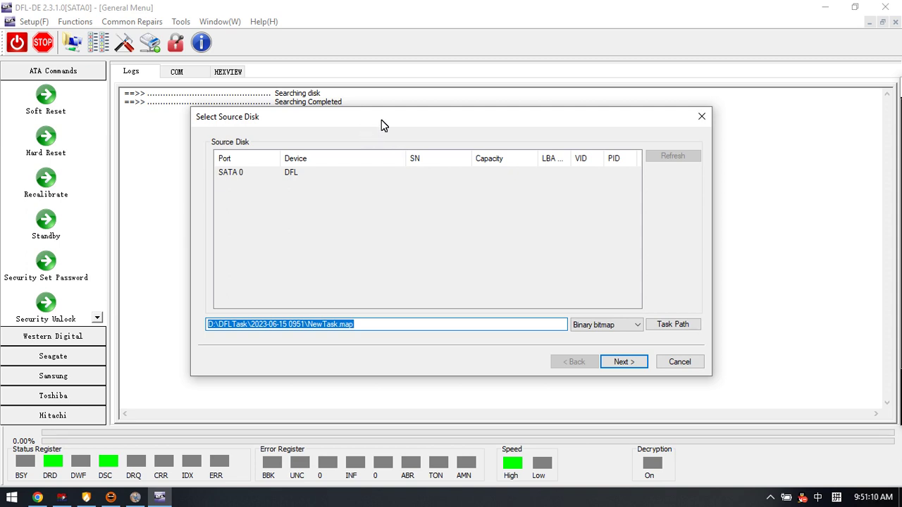
{"action": "left_click", "coordinate": [629, 363]}
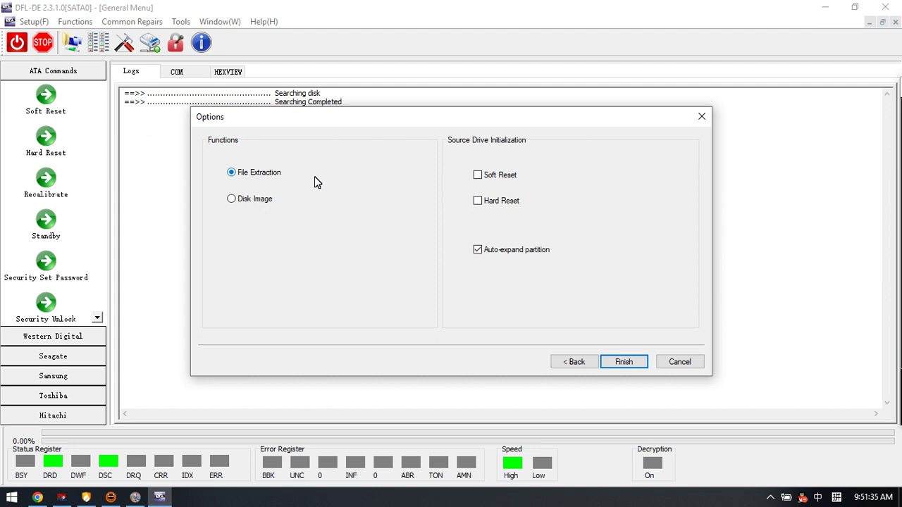
{"action": "left_click", "coordinate": [623, 361]}
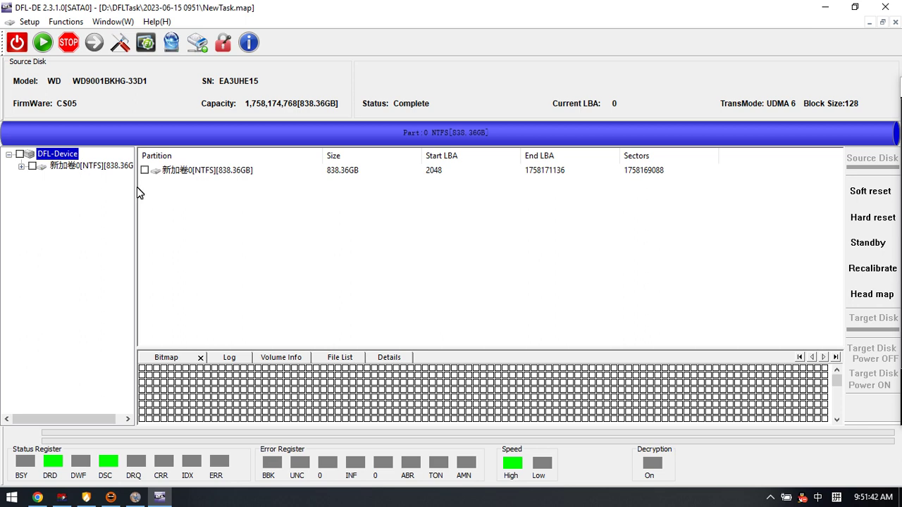
Step: Widen the folder tree and expand the 838.36 GB NTFS partition to reveal Root
{"action": "left_click_drag", "start_coordinate": [137, 190], "coordinate": [172, 197]}
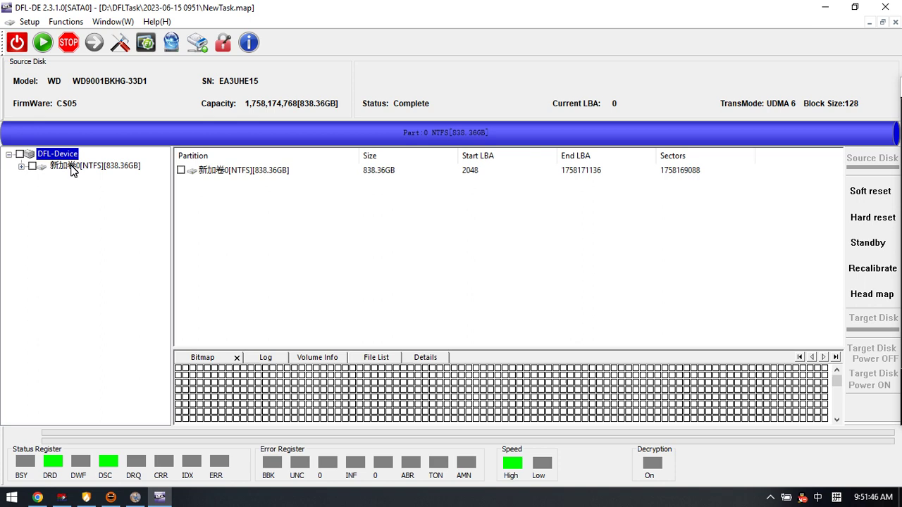
{"action": "left_click", "coordinate": [78, 169]}
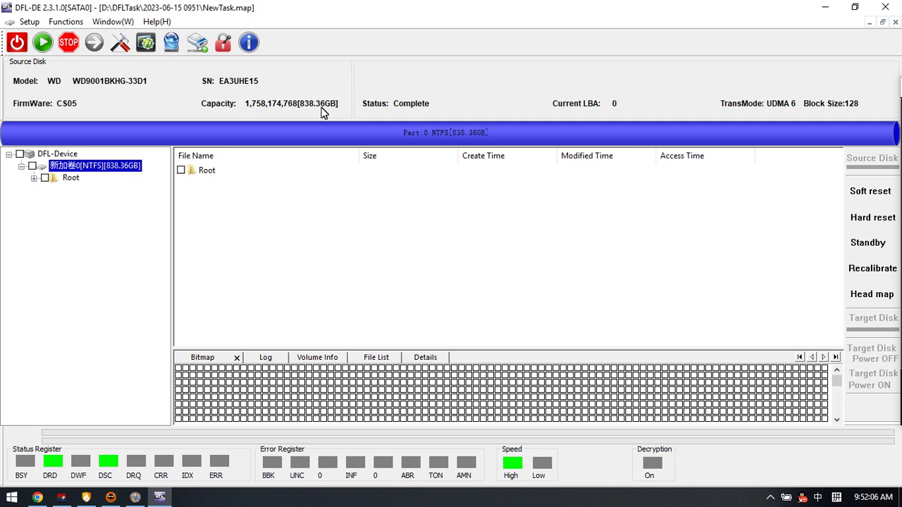
Step: Open Root and tick hd3.mp4, hd2.mp4, hd1.mp4 and hd.mp4 for recovery
{"action": "double_click", "coordinate": [76, 178]}
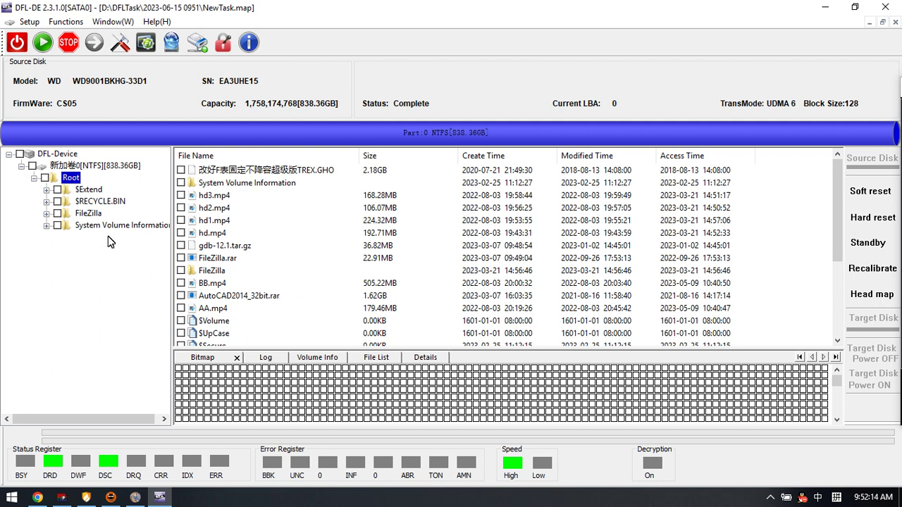
{"action": "left_click", "coordinate": [181, 196]}
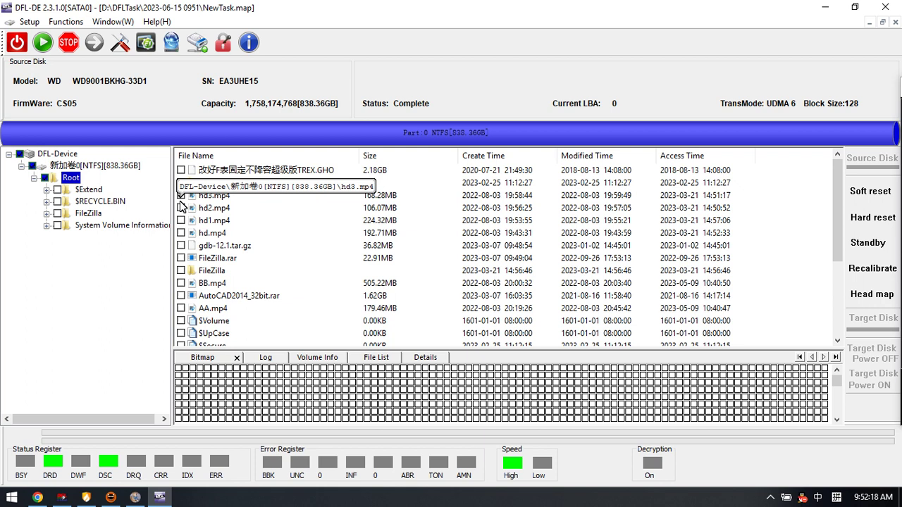
{"action": "left_click", "coordinate": [181, 220]}
{"action": "left_click", "coordinate": [181, 233]}
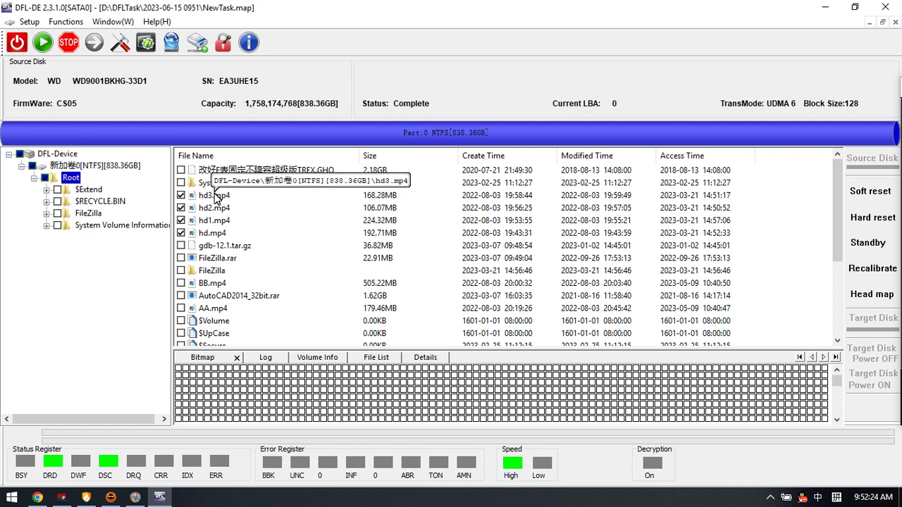
{"action": "right_click", "coordinate": [215, 197]}
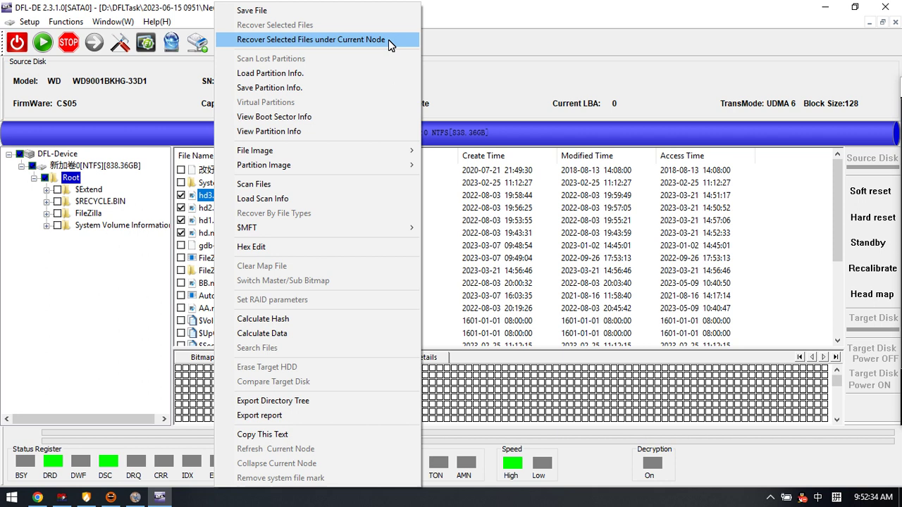
Step: Clear the marks on the $RECYCLE.BIN, FileZilla and System Volume Information folders
{"action": "left_click", "coordinate": [408, 44]}
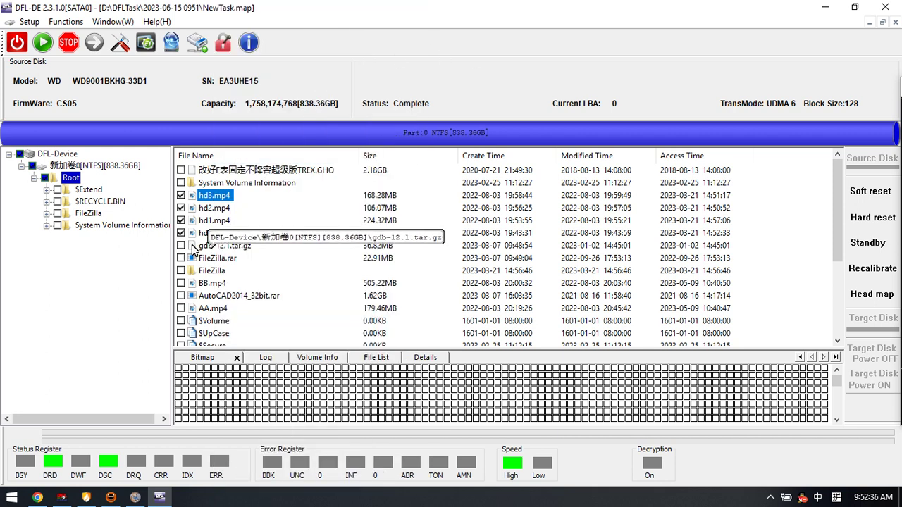
{"action": "left_click", "coordinate": [57, 213]}
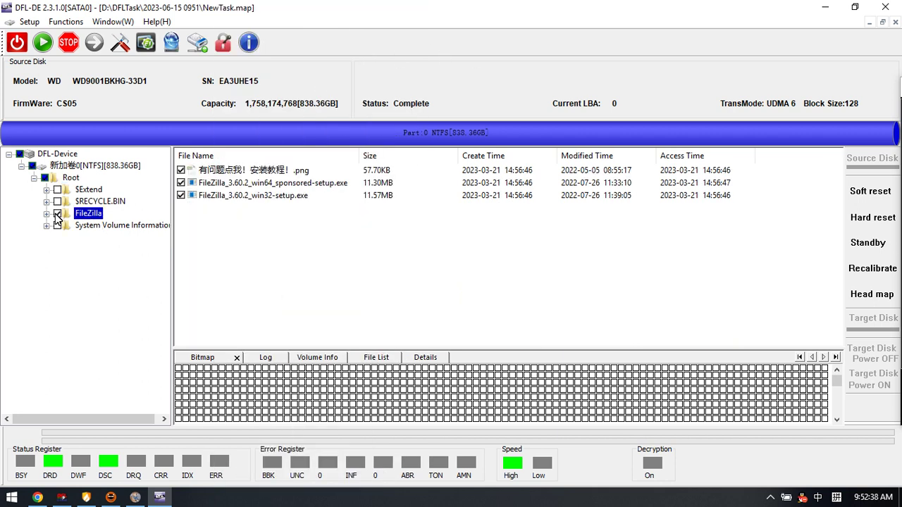
{"action": "left_click", "coordinate": [58, 201]}
{"action": "left_click", "coordinate": [58, 225]}
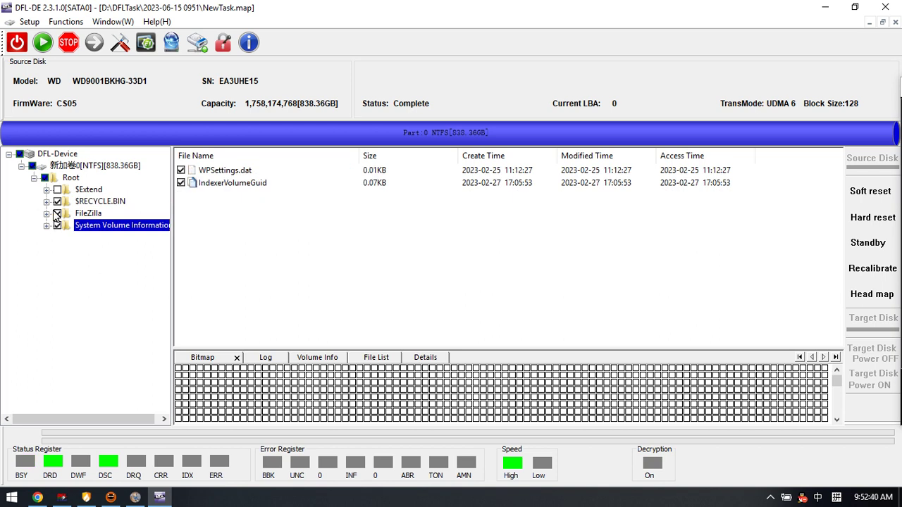
{"action": "left_click", "coordinate": [58, 202]}
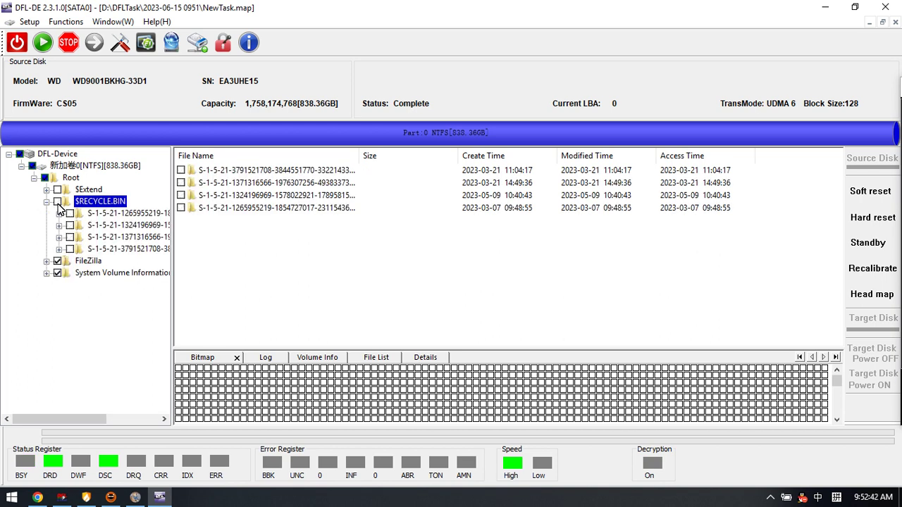
{"action": "left_click", "coordinate": [58, 260]}
{"action": "left_click", "coordinate": [58, 273]}
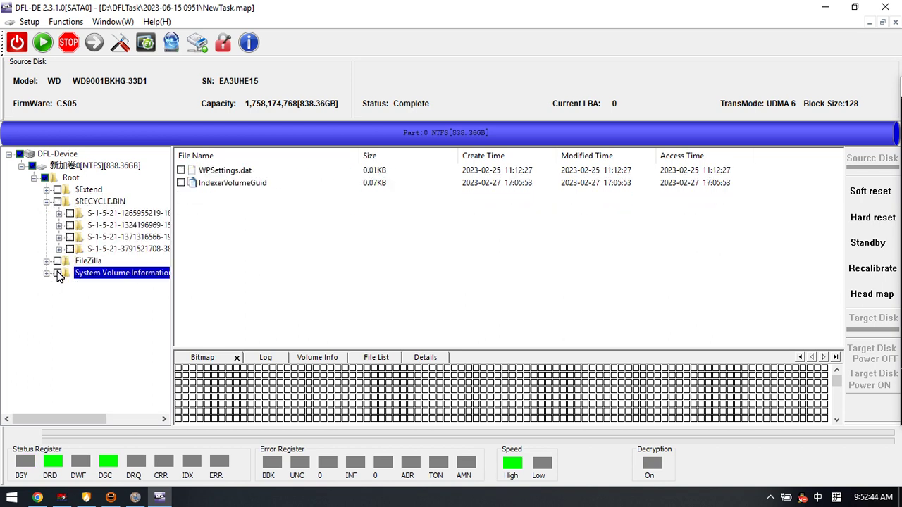
{"action": "left_click", "coordinate": [71, 178]}
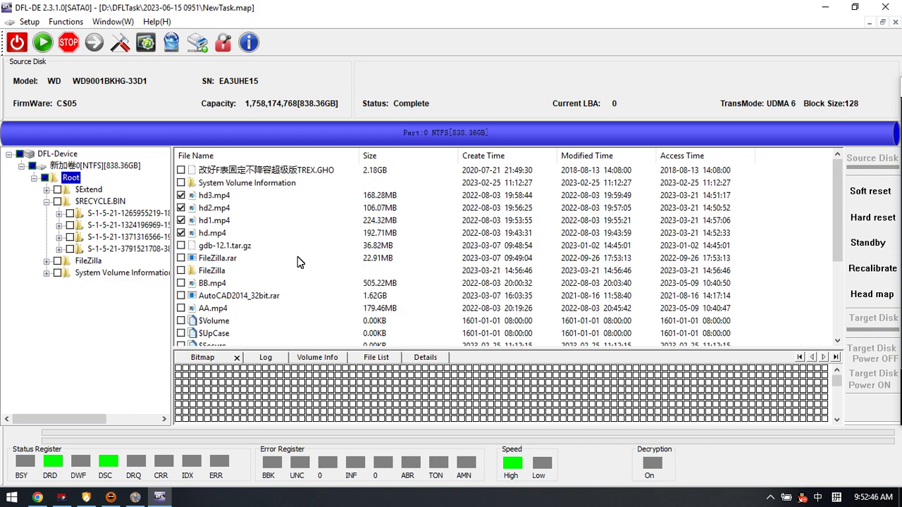
Step: Untick hd2.mp4, hd1.mp4 and hd.mp4 so only hd3.mp4 stays marked
{"action": "scroll", "coordinate": [297, 262], "scroll_direction": "down", "scroll_amount": 4}
{"action": "scroll", "coordinate": [254, 255], "scroll_direction": "up", "scroll_amount": 3}
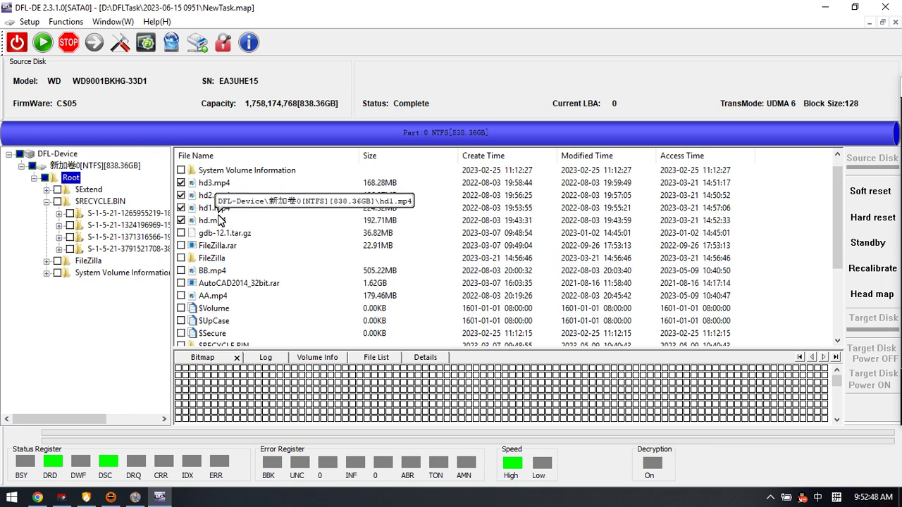
{"action": "left_click", "coordinate": [181, 195]}
{"action": "left_click", "coordinate": [181, 232]}
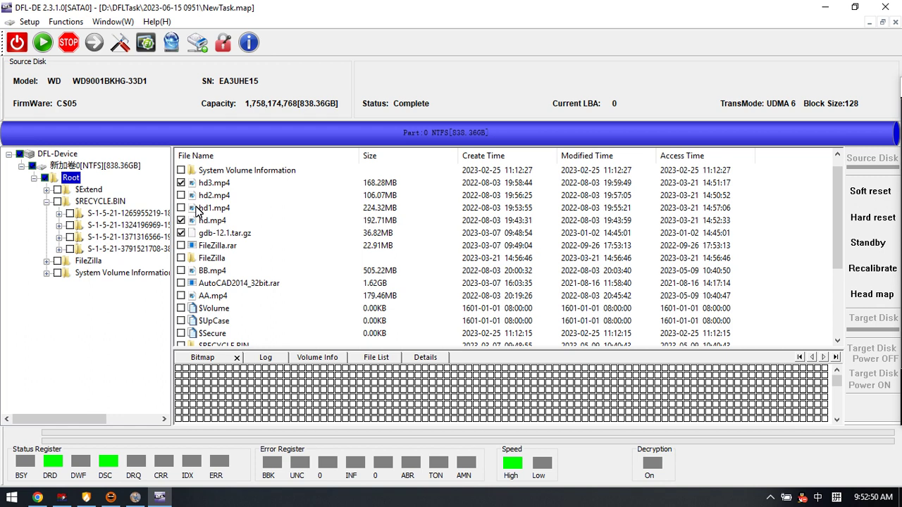
{"action": "left_click", "coordinate": [181, 220]}
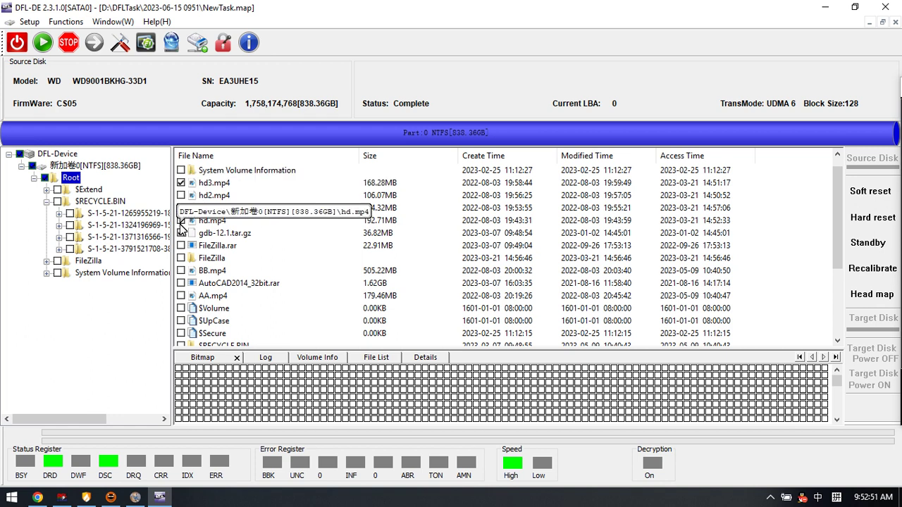
{"action": "right_click", "coordinate": [229, 183]}
Step: Save hd3.mp4 to the Desktop under its original name
{"action": "left_click", "coordinate": [282, 12]}
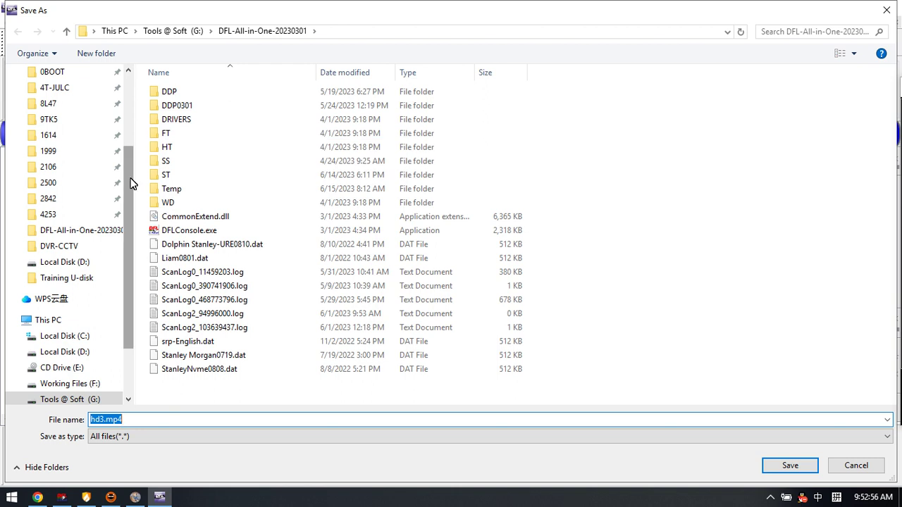
{"action": "scroll", "coordinate": [131, 183], "scroll_direction": "up", "scroll_amount": 3}
{"action": "left_click", "coordinate": [84, 98]}
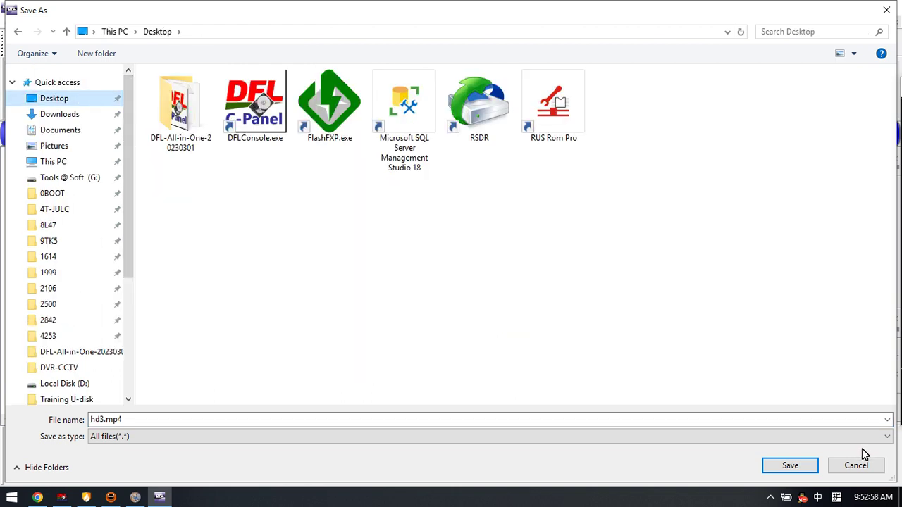
{"action": "left_click", "coordinate": [790, 465]}
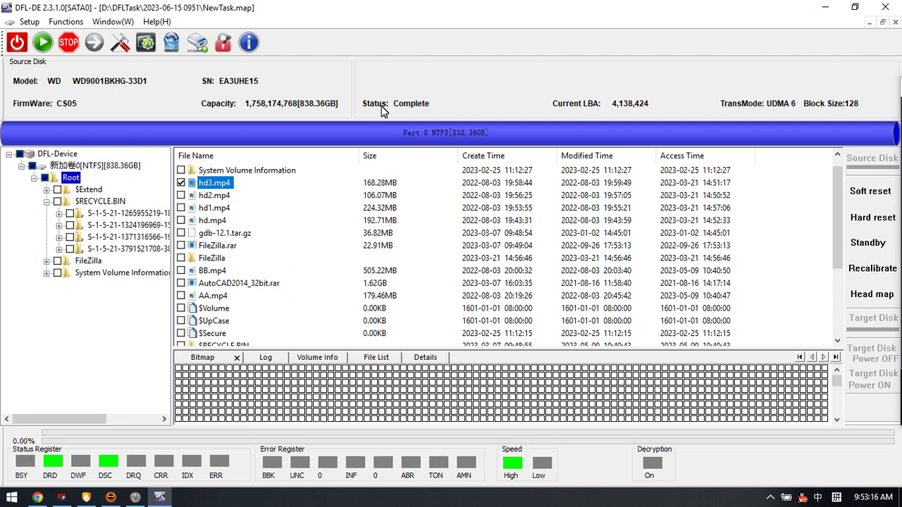
{"action": "left_click", "coordinate": [830, 10]}
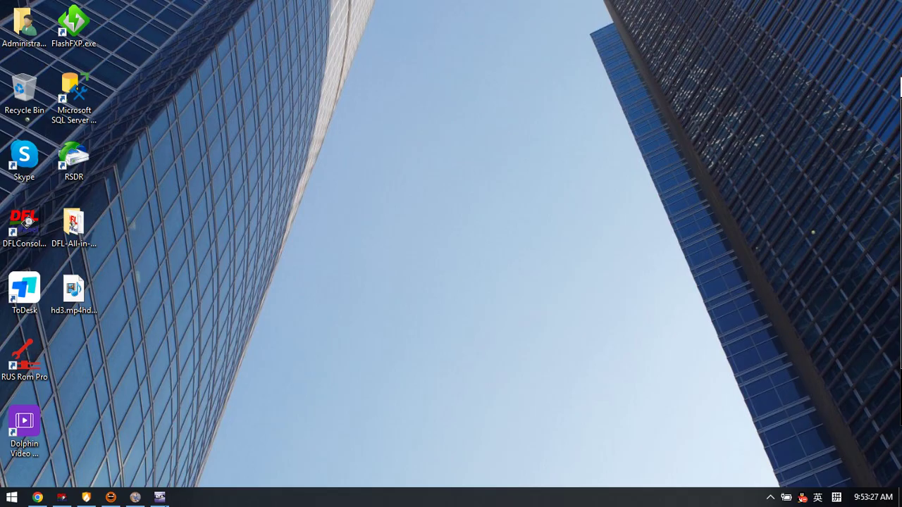
{"action": "left_click", "coordinate": [159, 497]}
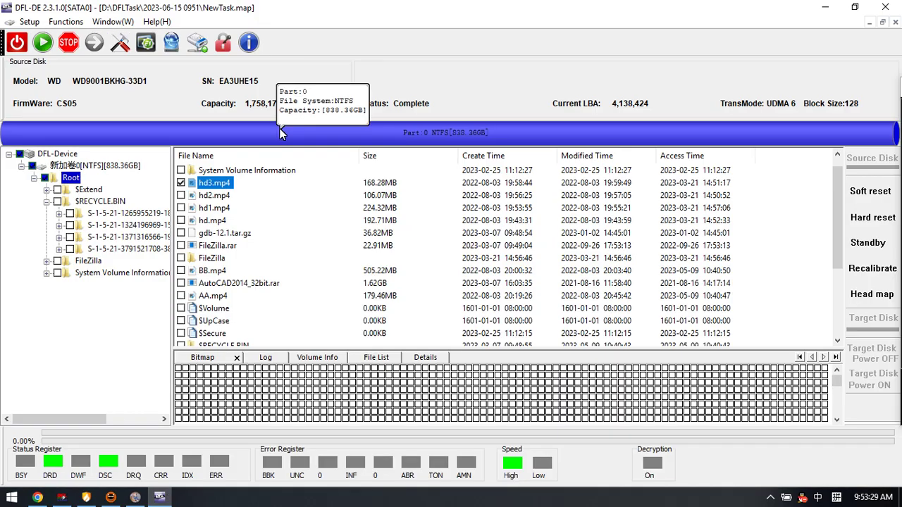